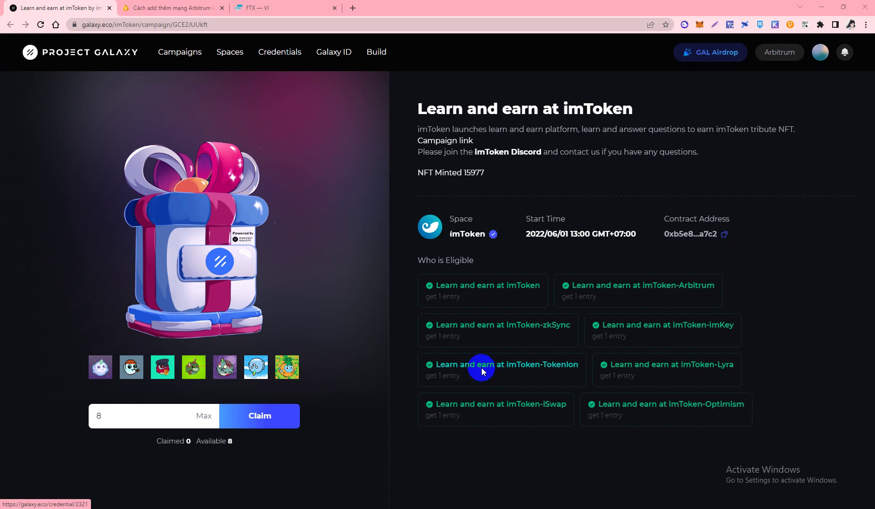
- Scroll to the imToken claim box showing 8 available, then bring up the Telegram quiz answers
scroll(503, 366, "down", 2)
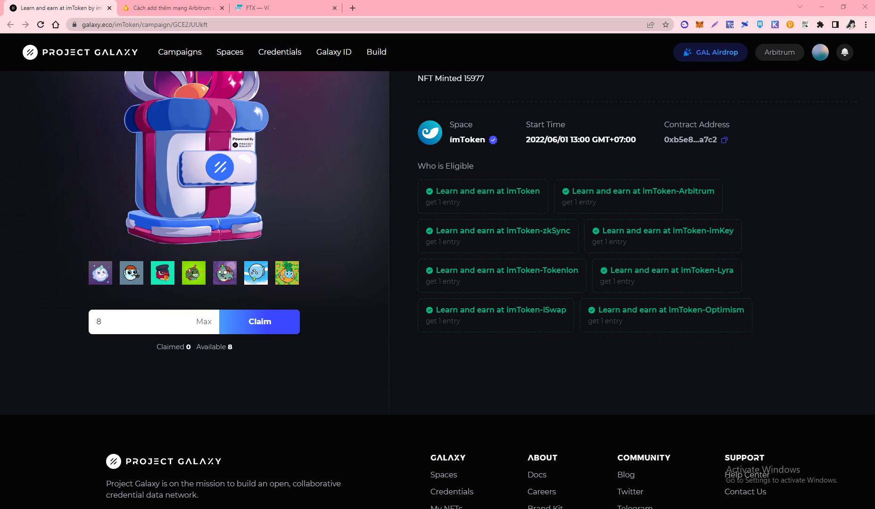
key("alt+Tab")
scroll(401, 230, "down", 2)
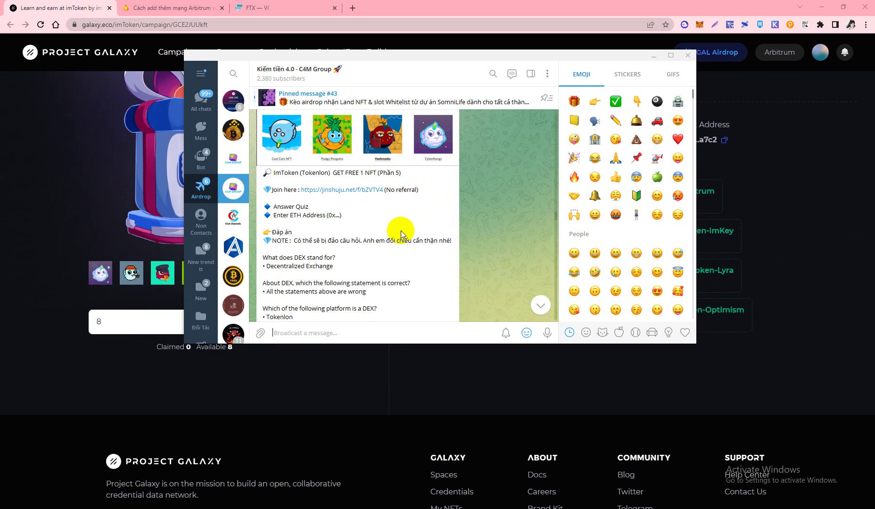
scroll(330, 226, "down", 3)
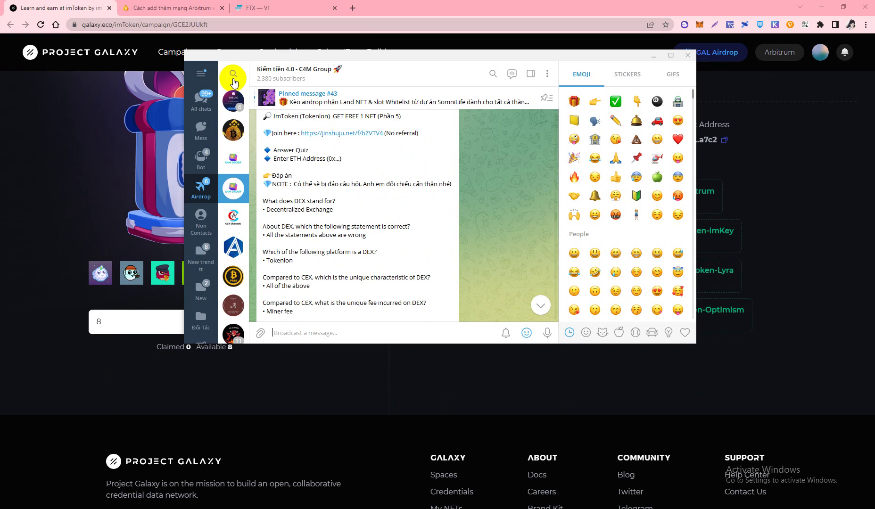
scroll(351, 185, "down", 2)
scroll(351, 185, "down", 3)
scroll(357, 249, "down", 4)
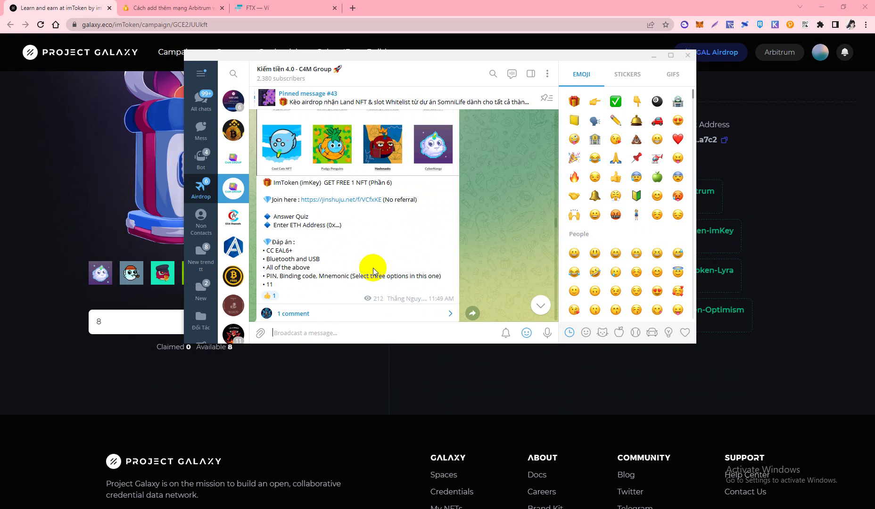
scroll(380, 233, "down", 5)
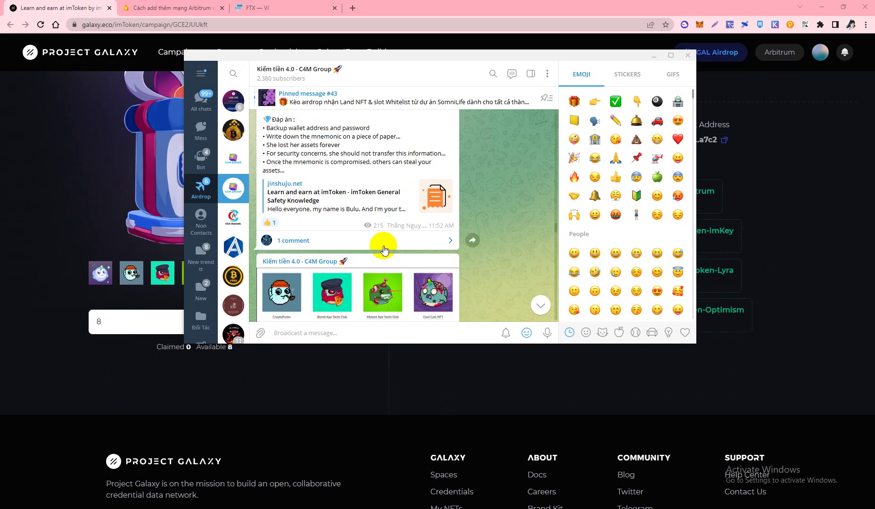
scroll(384, 191, "down", 2)
left_click(82, 150)
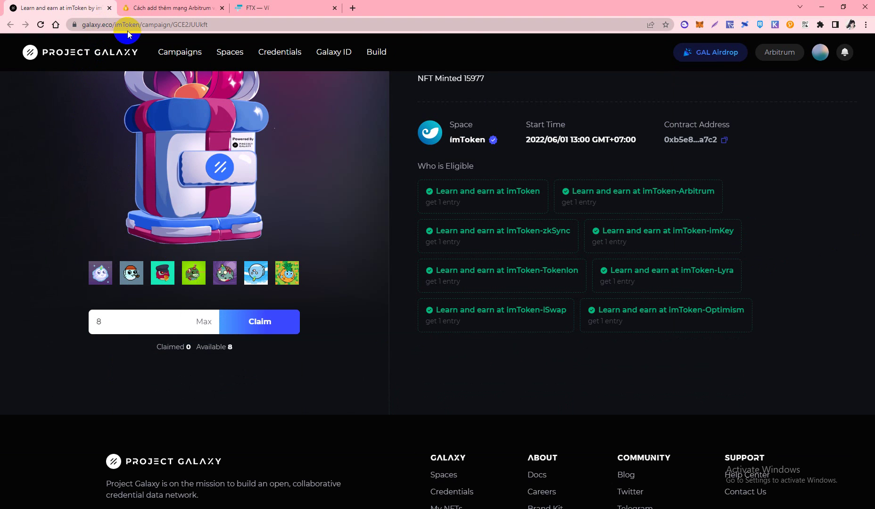
- Highlight the 'Available 8' count, then open the crypto4me article on adding Arbitrum to MetaMask
left_click_drag(211, 350, 239, 346)
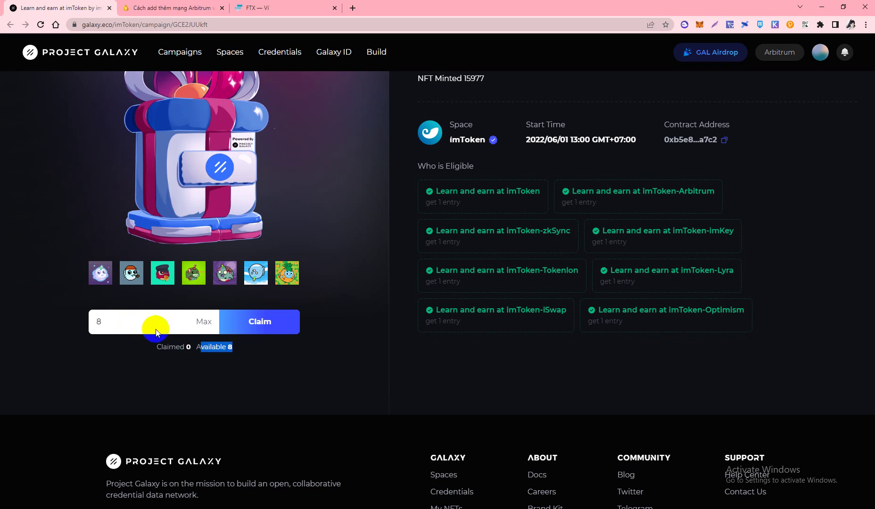
scroll(252, 337, "up", 2)
scroll(260, 348, "down", 5)
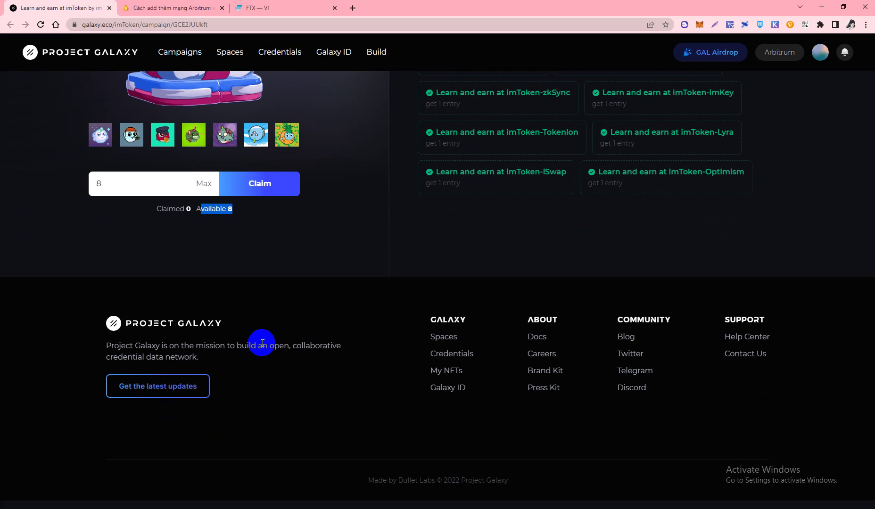
scroll(263, 342, "up", 5)
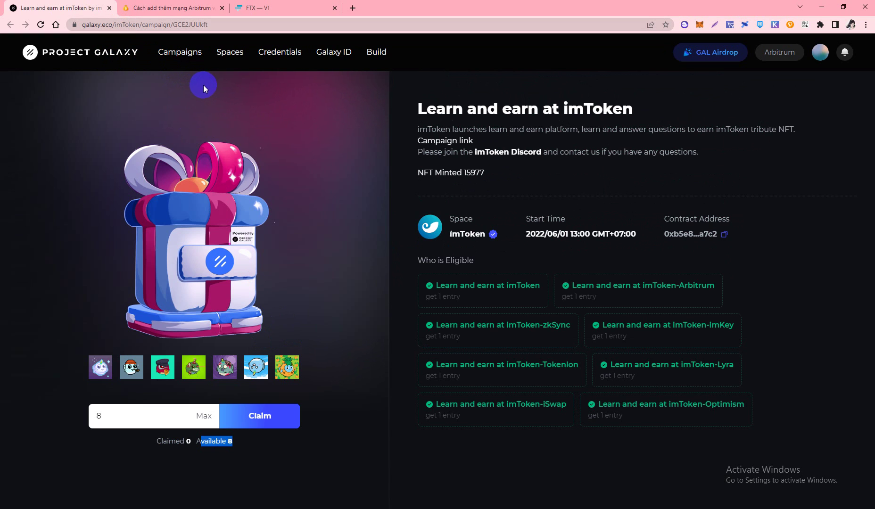
left_click(184, 9)
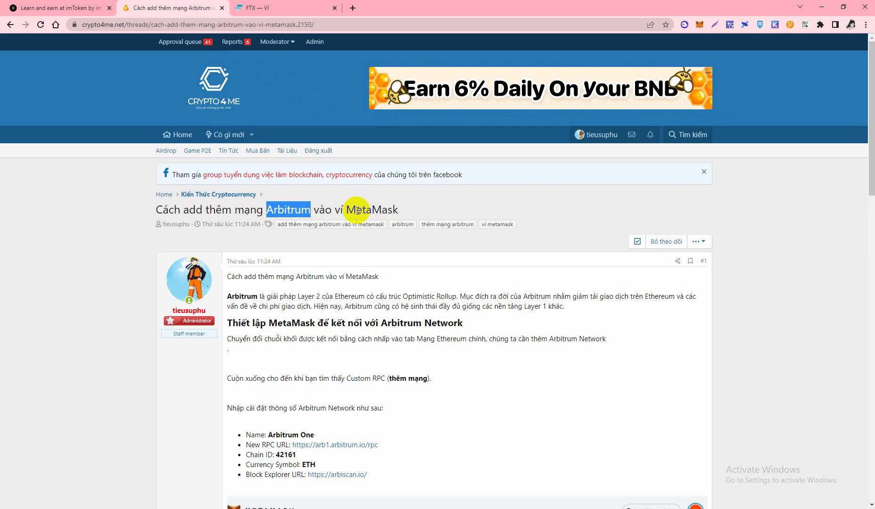
- Confirm MetaMask is on Arbitrum One and check the article's ETH network settings before going to FTX
left_click(699, 24)
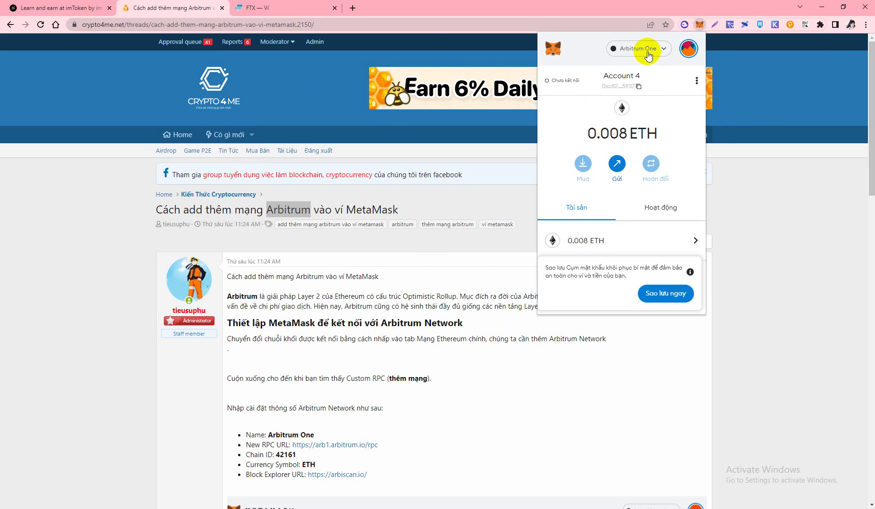
scroll(293, 202, "down", 4)
left_click(152, 242)
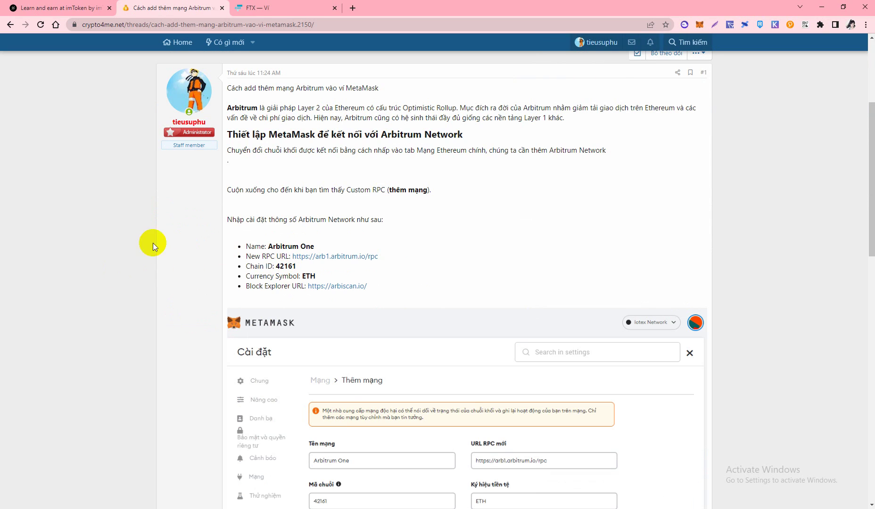
double_click(304, 276)
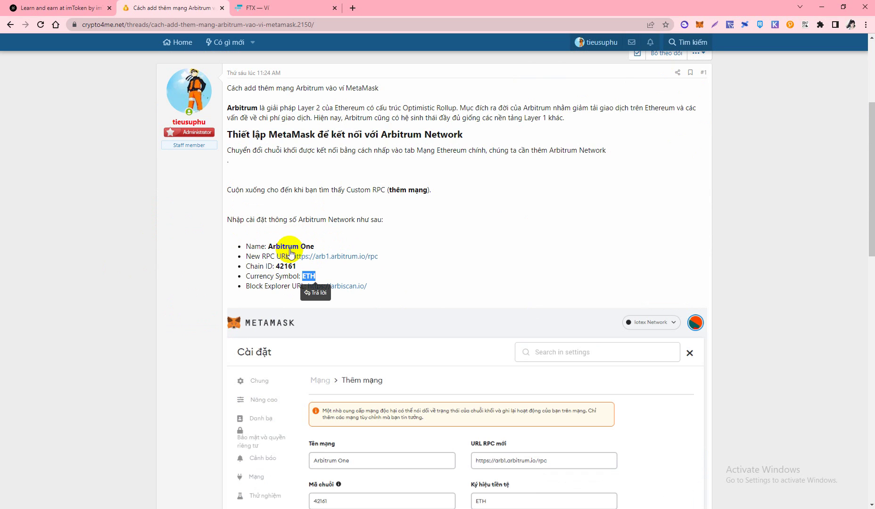
left_click(287, 7)
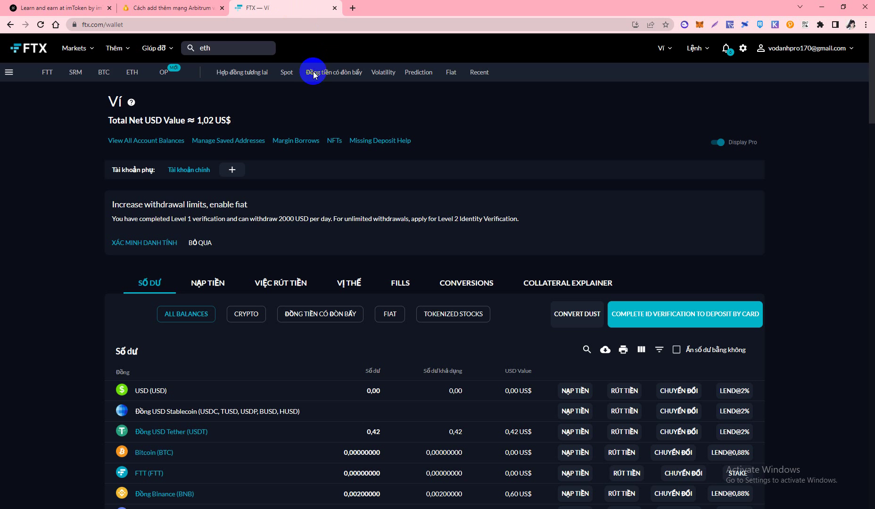
left_click(76, 48)
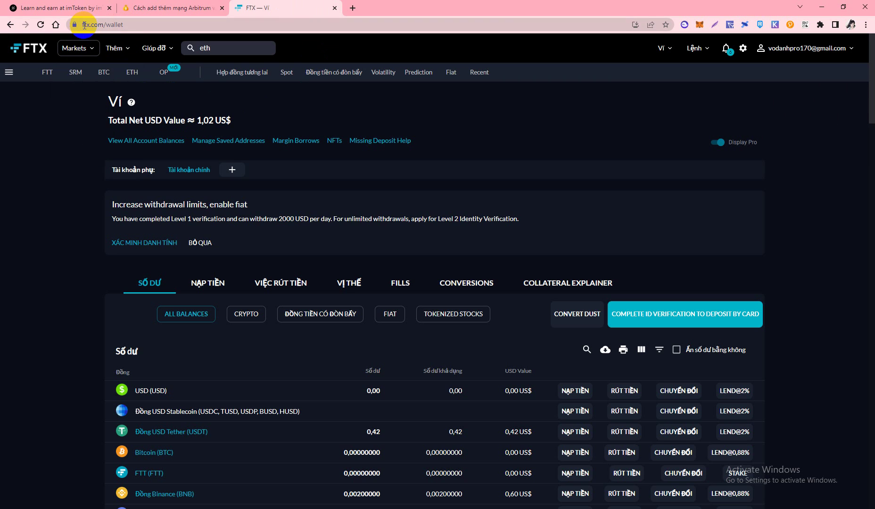
scroll(156, 71, "down", 5)
scroll(180, 92, "up", 5)
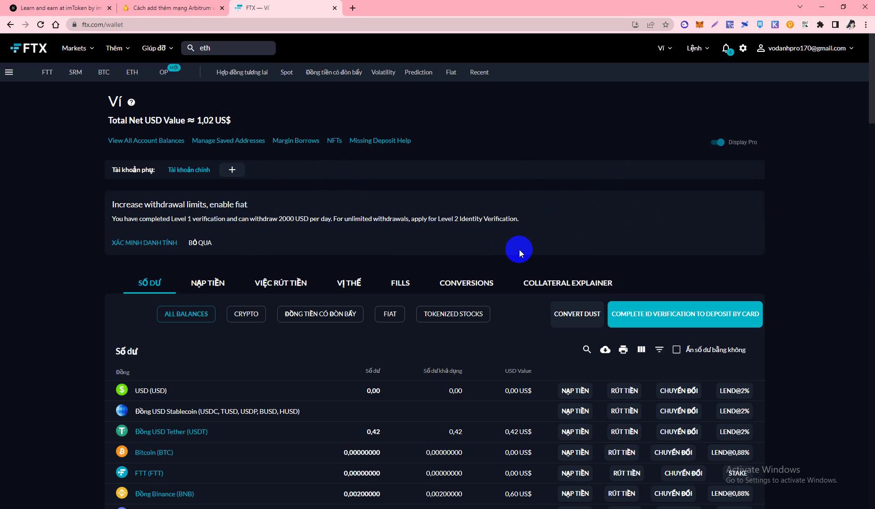
scroll(540, 242, "down", 3)
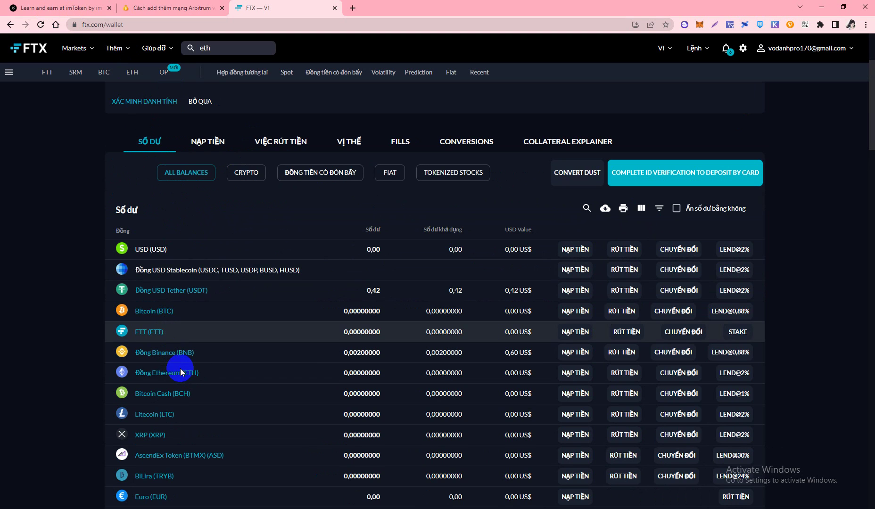
- Start an FTX ETH withdrawal via Arbitrum with the maximum withdrawable amount
left_click(624, 375)
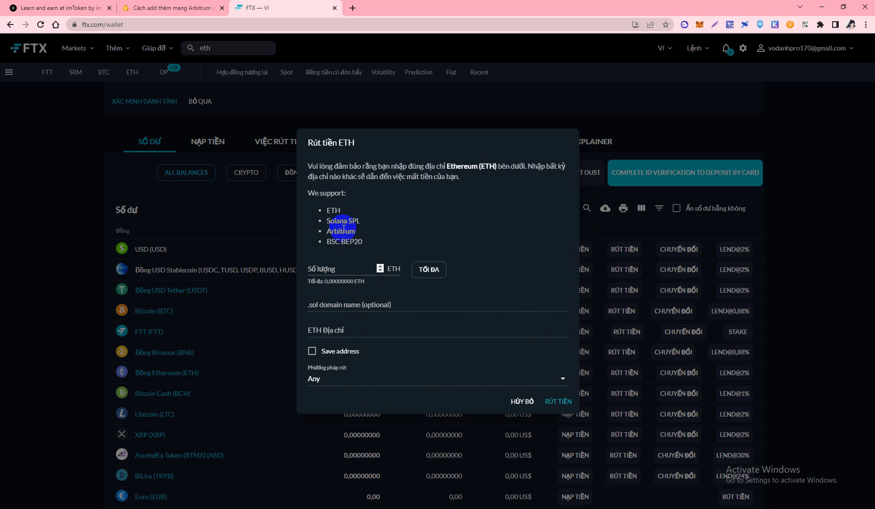
double_click(343, 231)
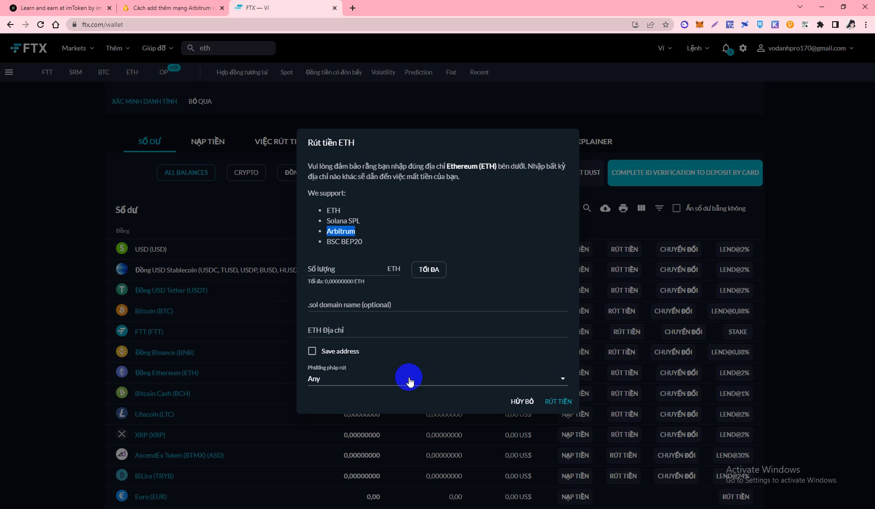
left_click(367, 377)
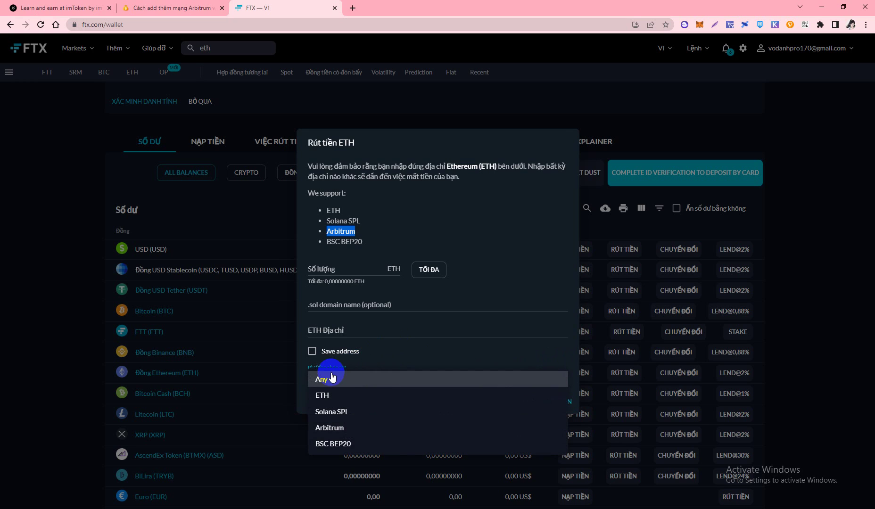
left_click(343, 429)
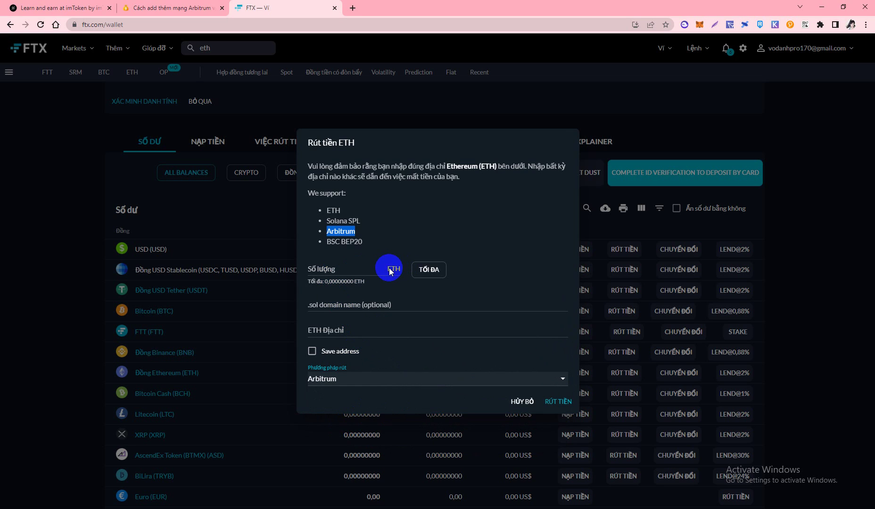
left_click(436, 267)
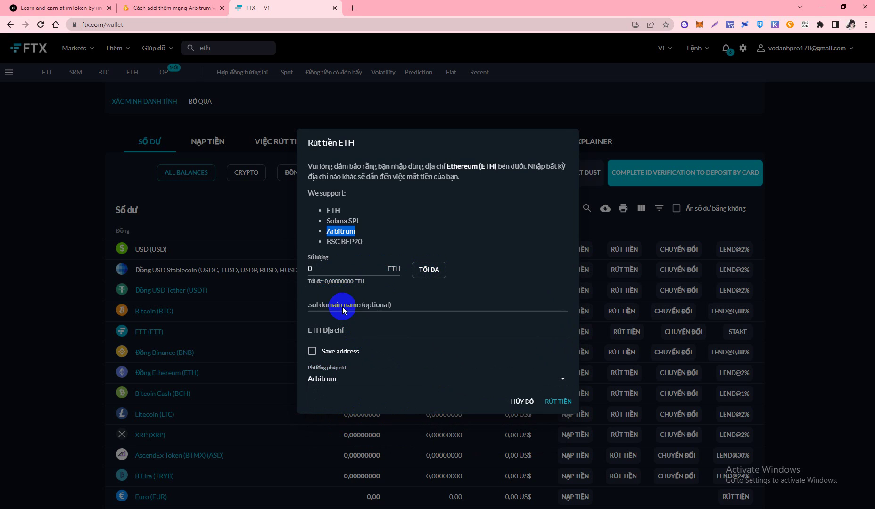
- Paste the MetaMask wallet address as the ETH destination and confirm the Arbitrum withdrawal network
left_click(330, 332)
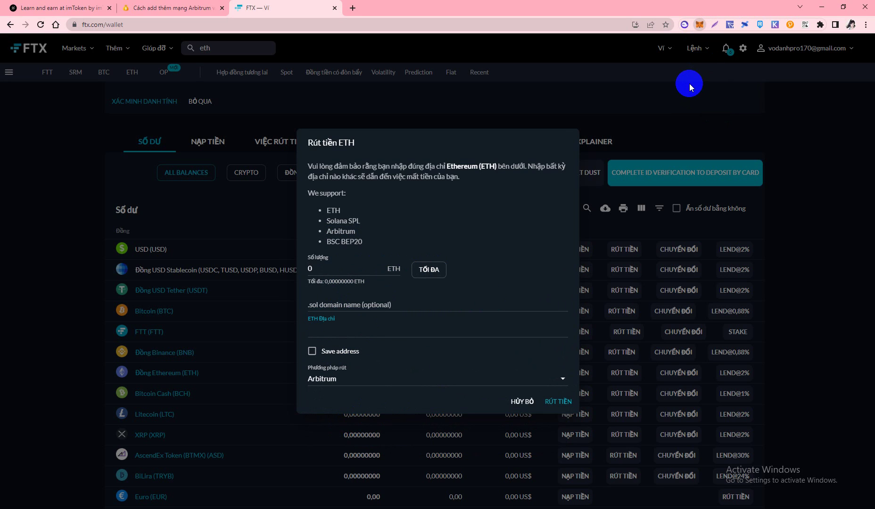
left_click(617, 86)
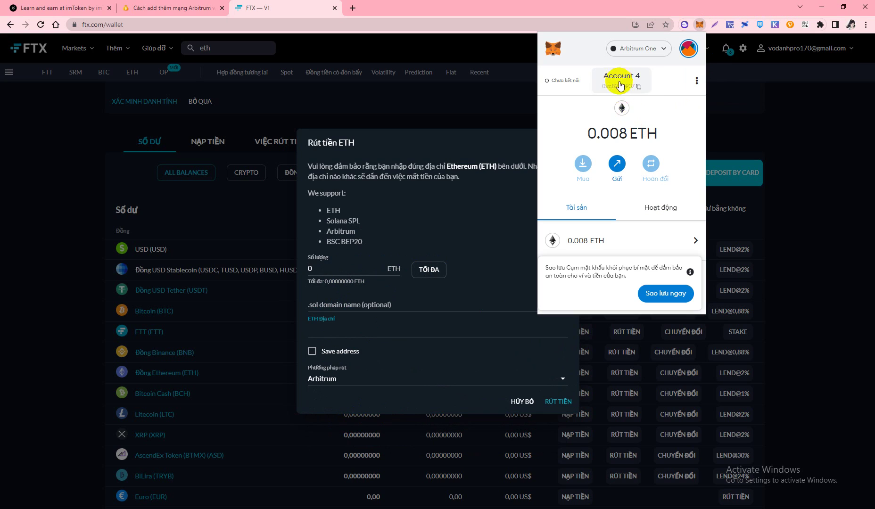
left_click(325, 330)
left_click(328, 332)
type("0xc82adb6F81D3e458e83dC015379aBDea091A5937")
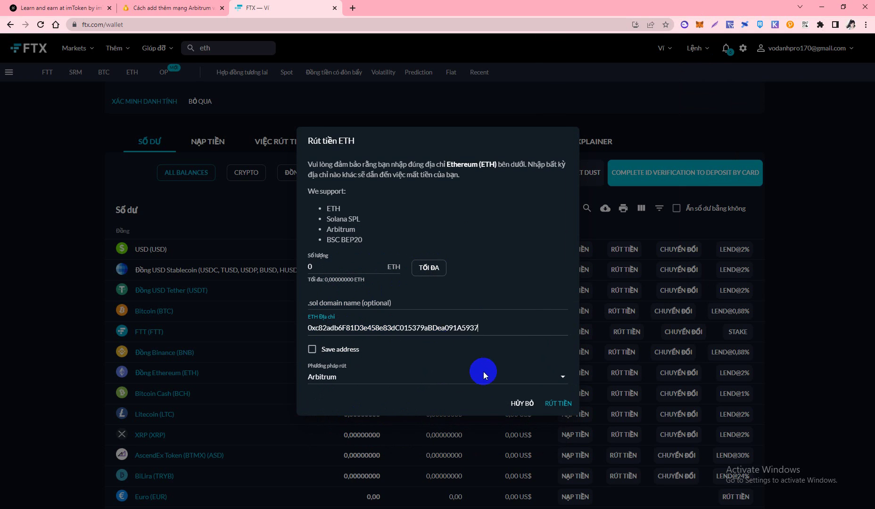
left_click(372, 379)
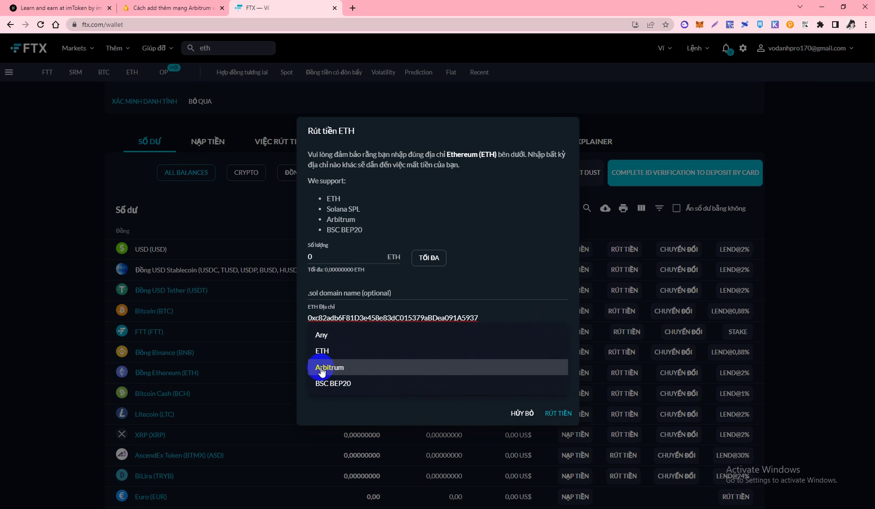
left_click(341, 372)
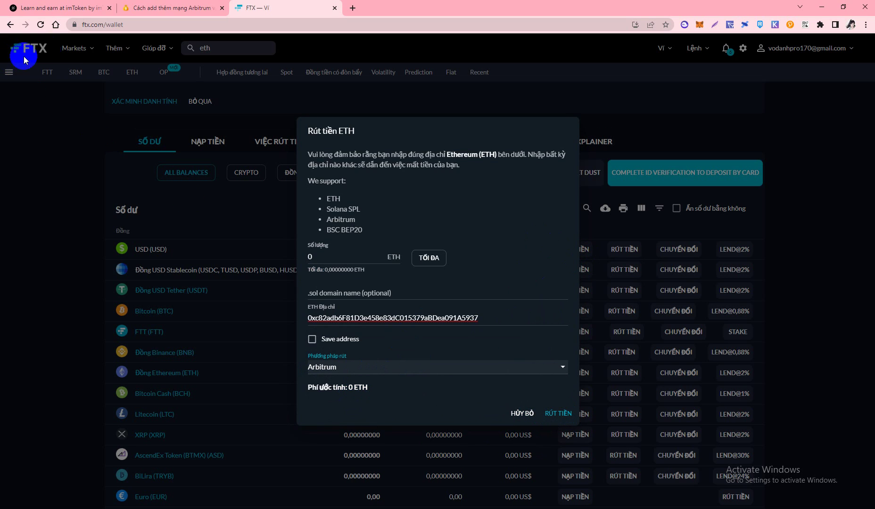
left_click(61, 8)
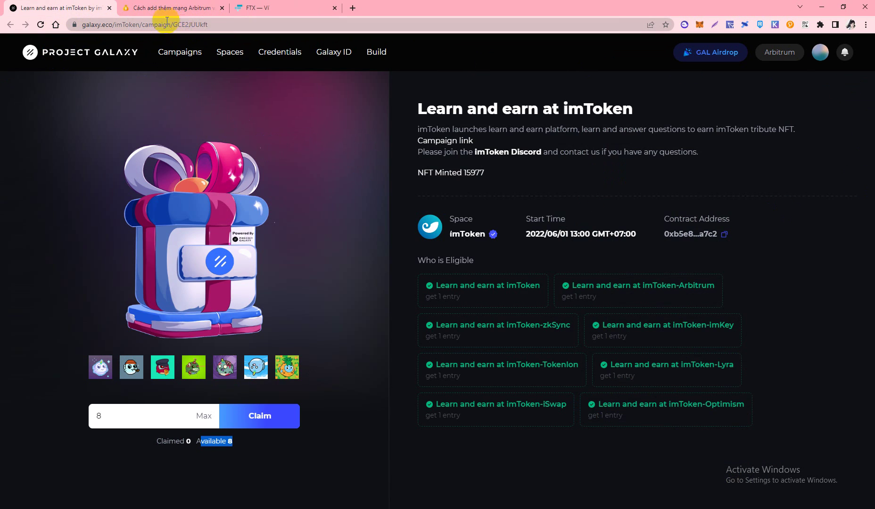
- Set the claim amount to the maximum 8 NFTs and submit the claim
left_click(249, 451)
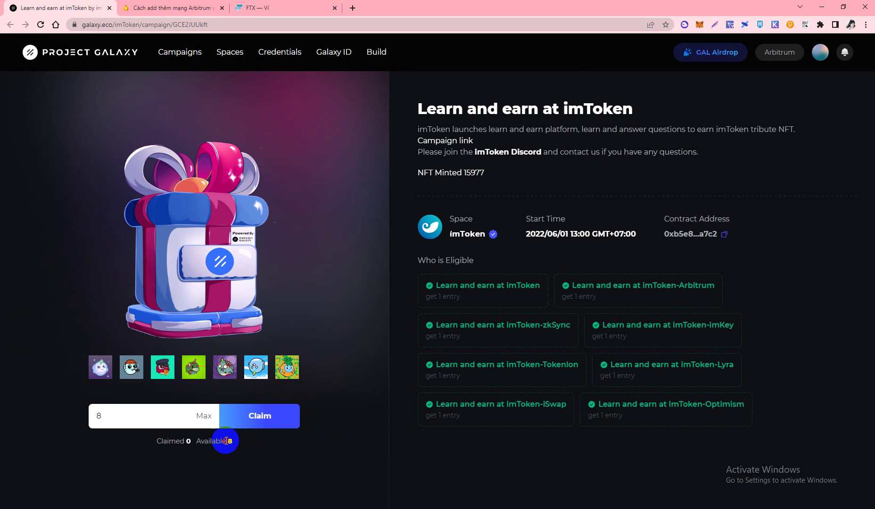
double_click(229, 441)
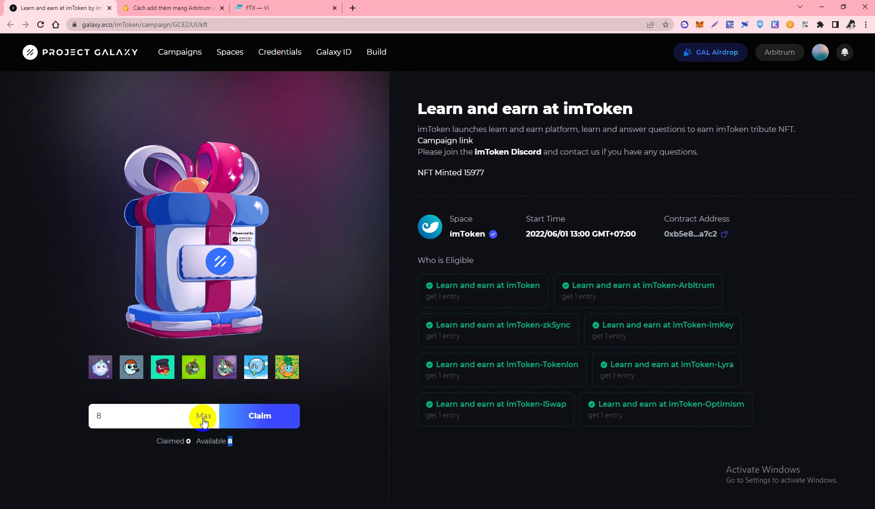
left_click(154, 414)
left_click(205, 415)
left_click(262, 474)
left_click(264, 425)
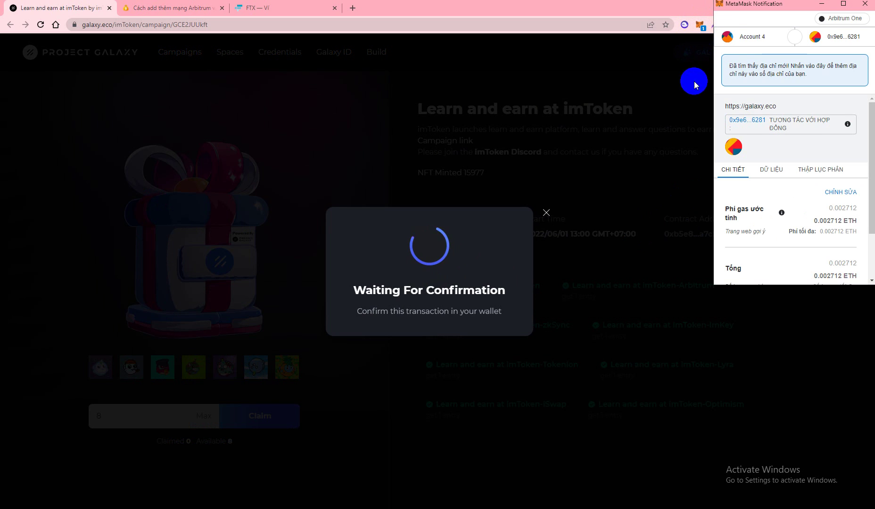
- Approve the claim in MetaMask with the 0.002712 ETH estimated gas fee
scroll(812, 165, "down", 2)
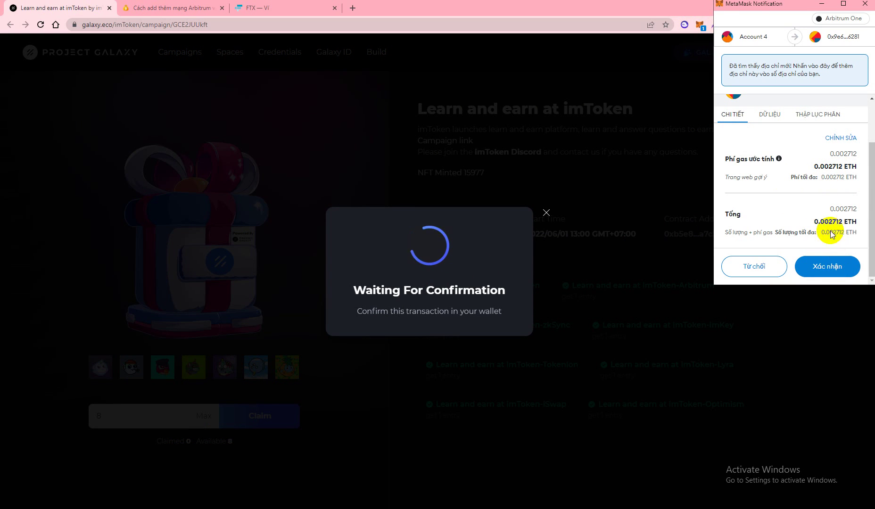
left_click(828, 273)
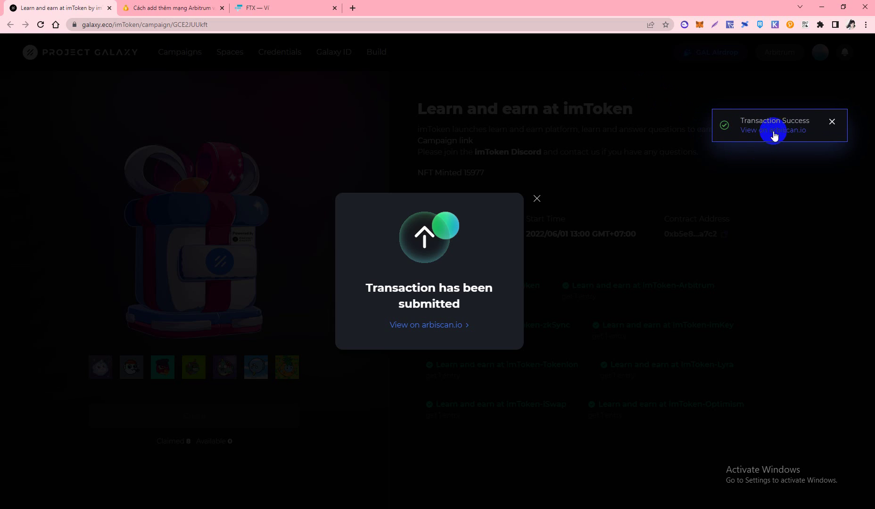
- Open the claim transaction on Arbiscan and check its Success status and $3.58 fee
left_click(779, 132)
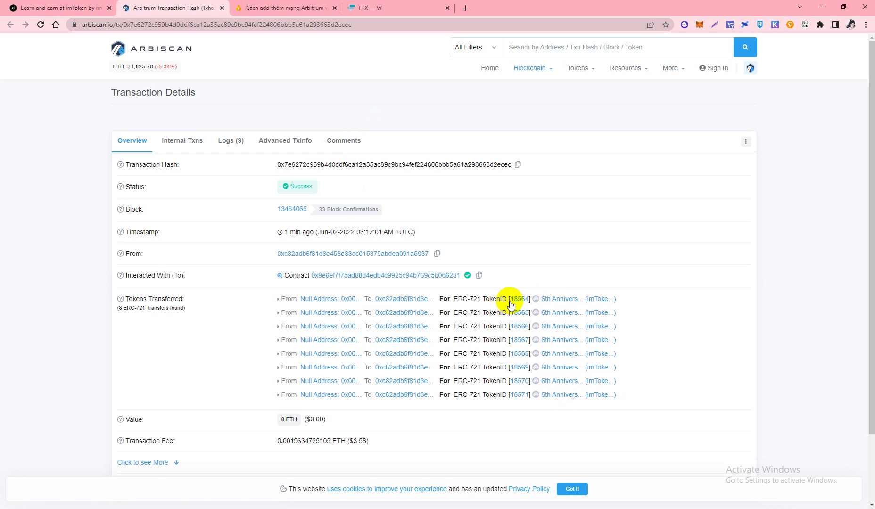
scroll(623, 360, "down", 2)
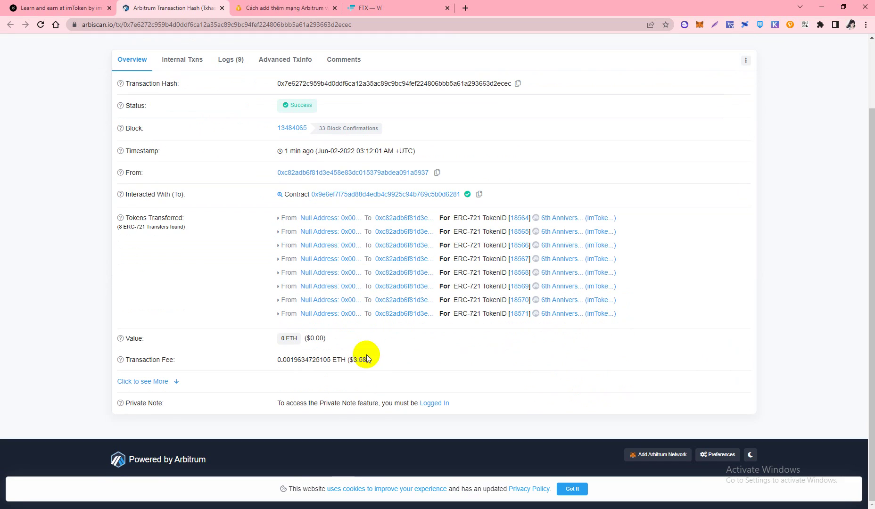
mouse_move(350, 361)
left_click_drag(350, 361, 438, 360)
scroll(580, 319, "up", 2)
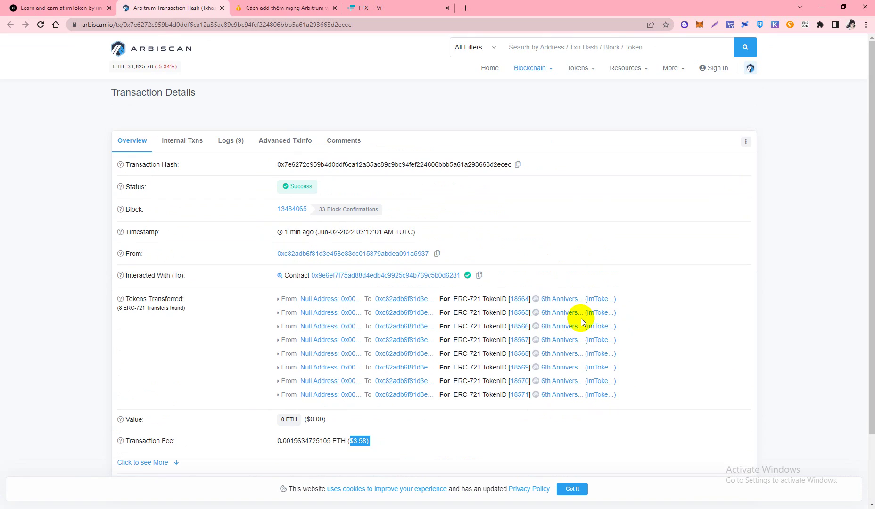
scroll(351, 216, "down", 2)
scroll(392, 257, "up", 2)
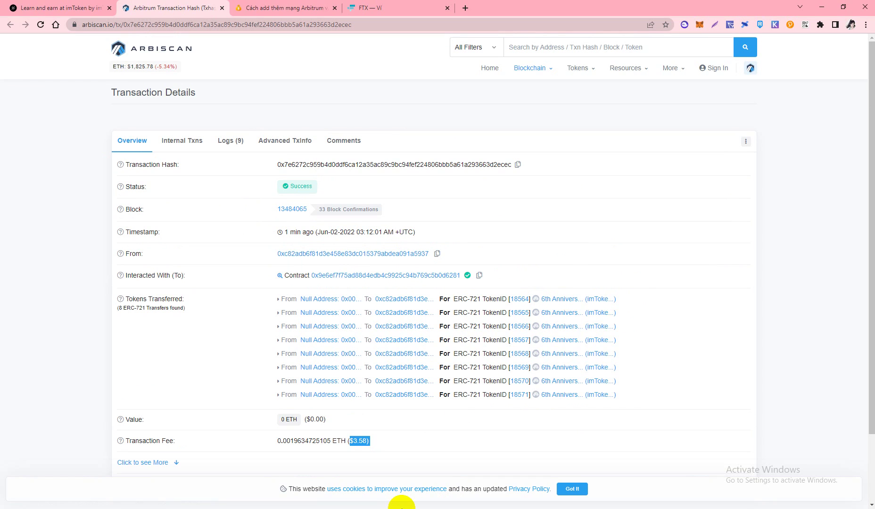
- Close the 'Transaction has been submitted' notice and verify Claimed 8, Available 0
left_click(80, 6)
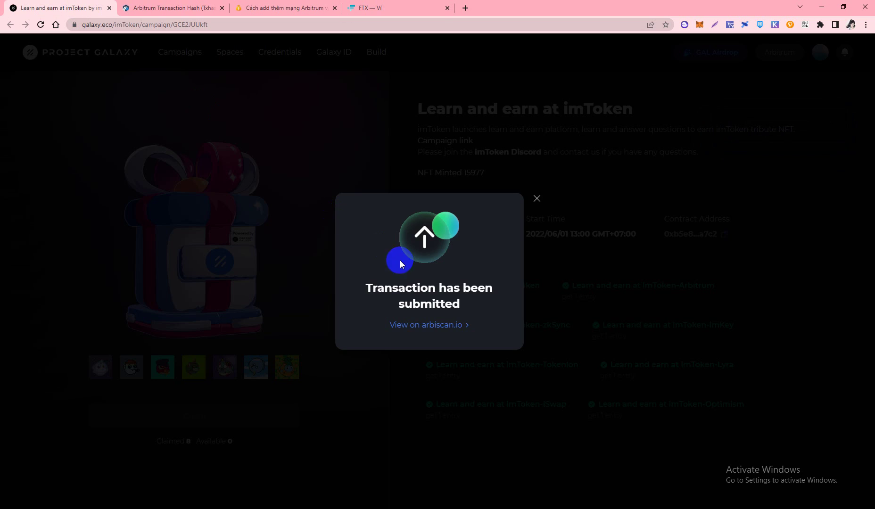
left_click(537, 198)
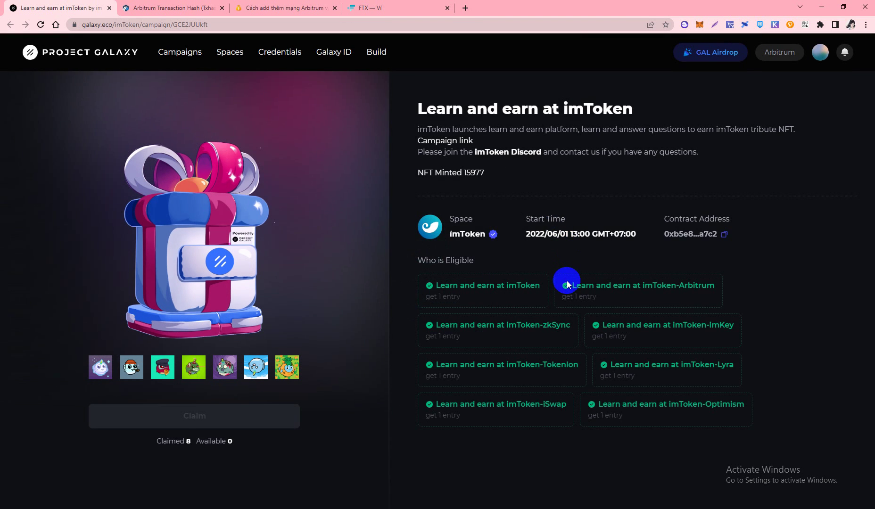
scroll(567, 284, "down", 4)
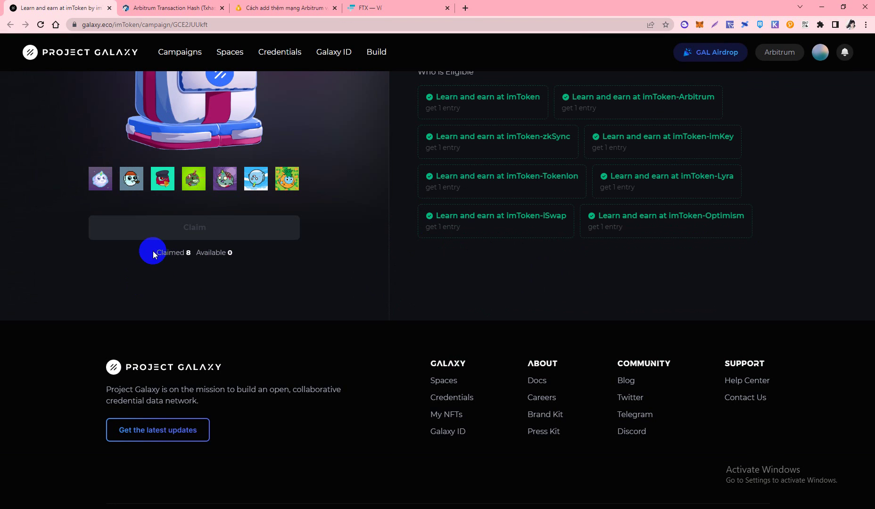
scroll(195, 256, "up", 4)
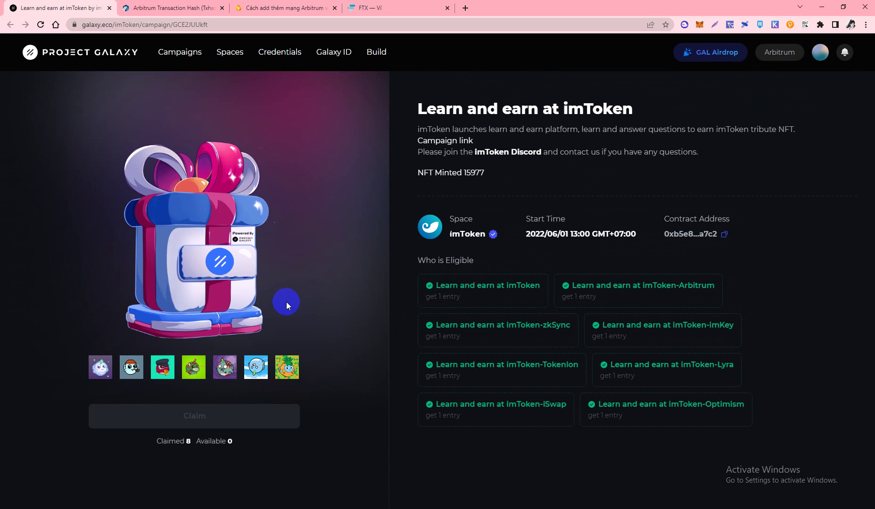